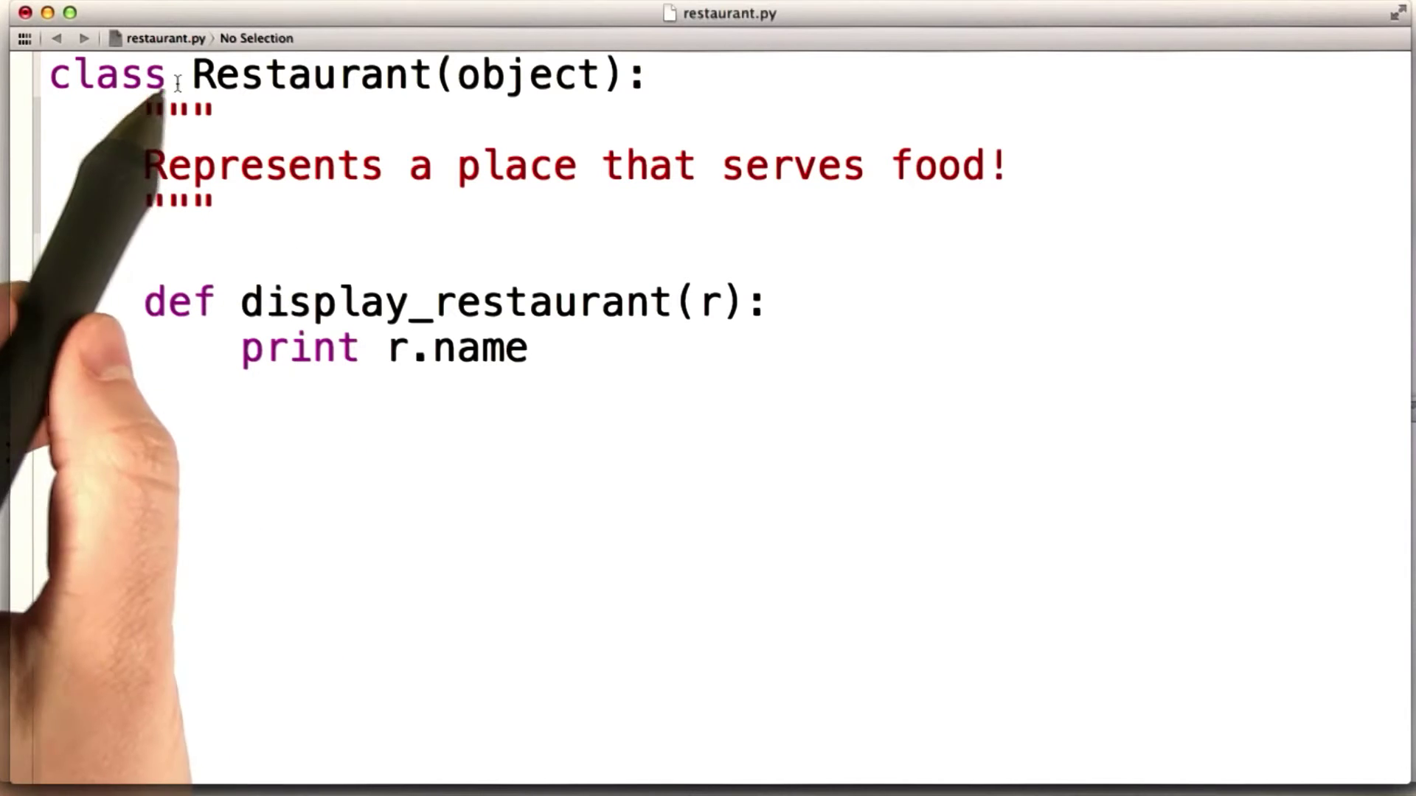
Shorten the display_restaurant method name to display and start a docstring line below it
click(672, 301)
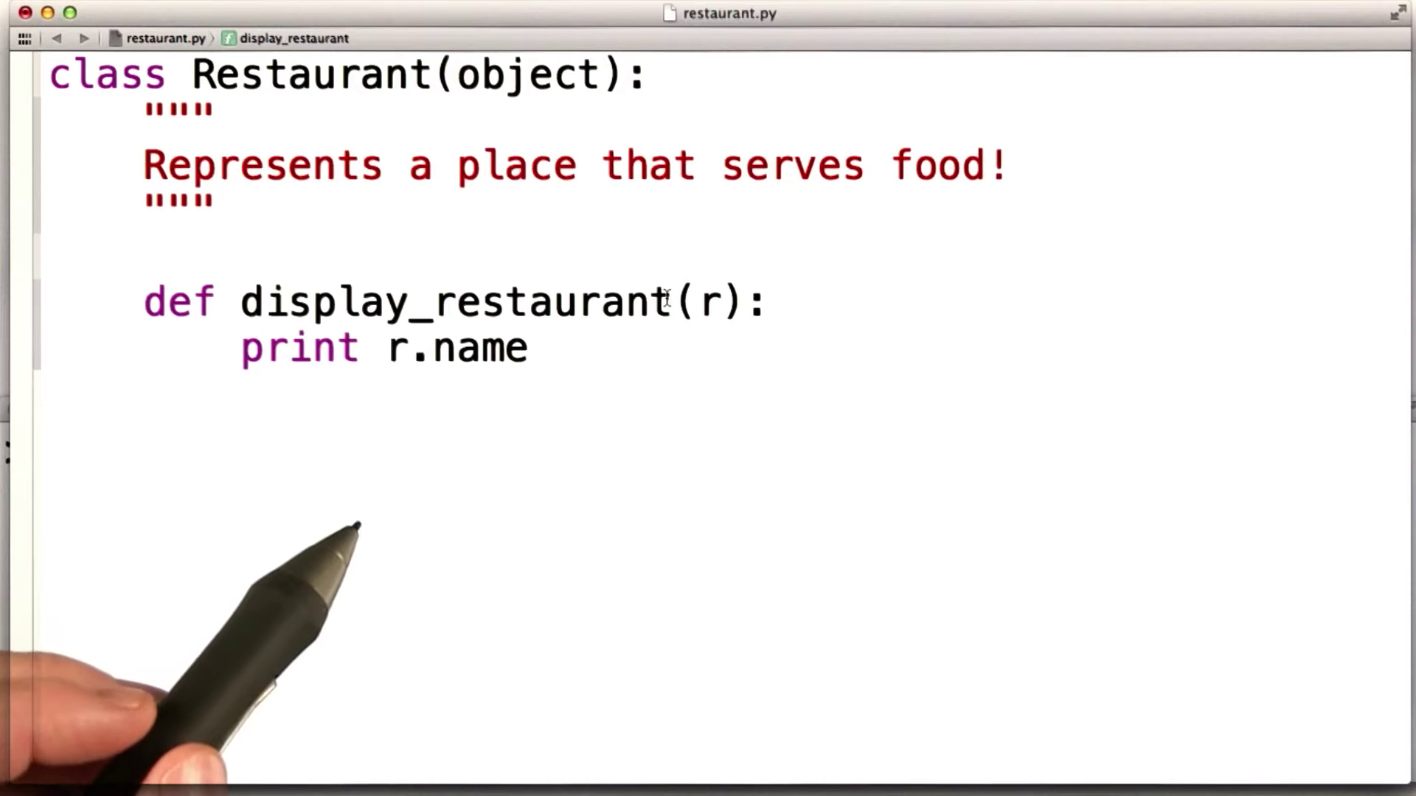
key(BackSpace)
key(BackSpace)
key(BackSpace)
key(BackSpace)
key(BackSpace)
key(BackSpace)
key(BackSpace)
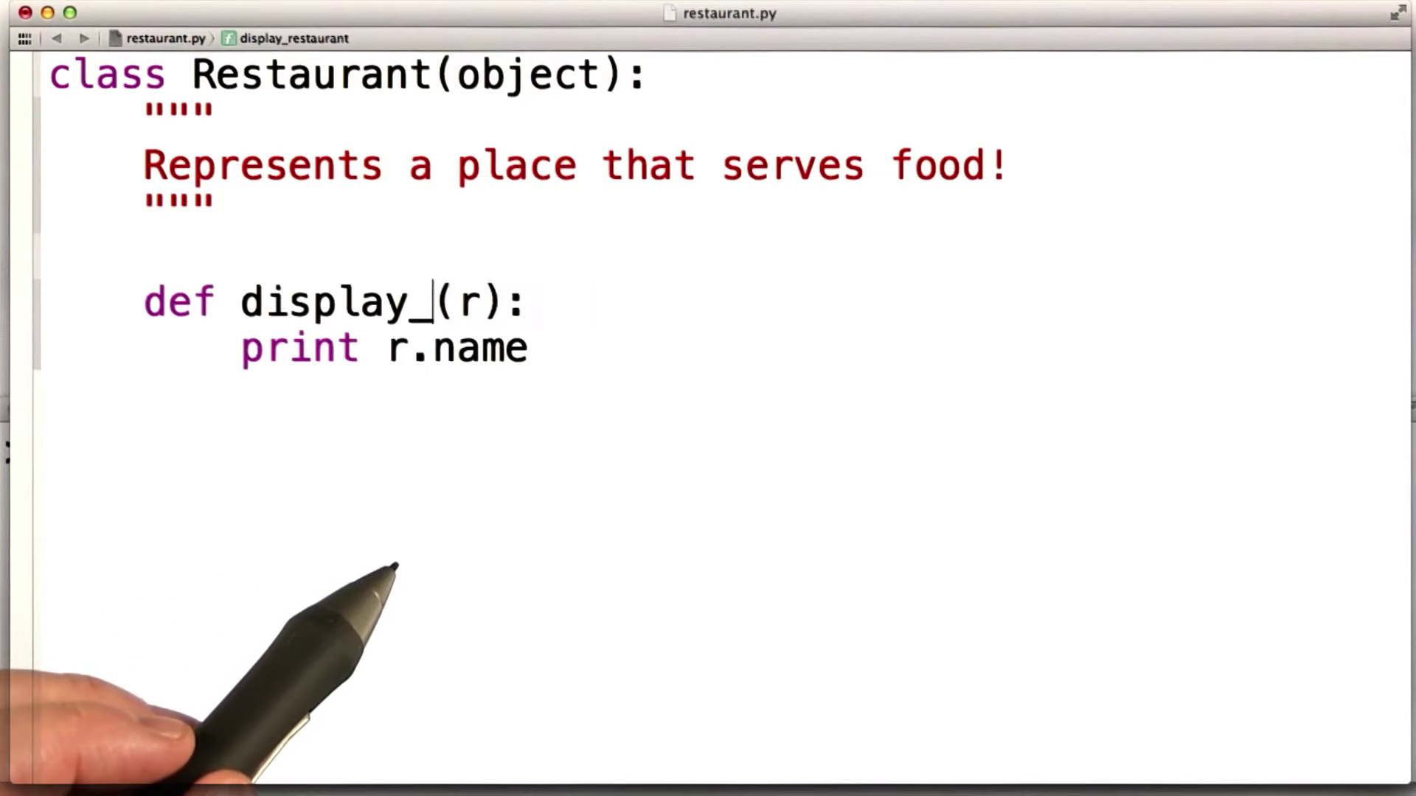
key(BackSpace)
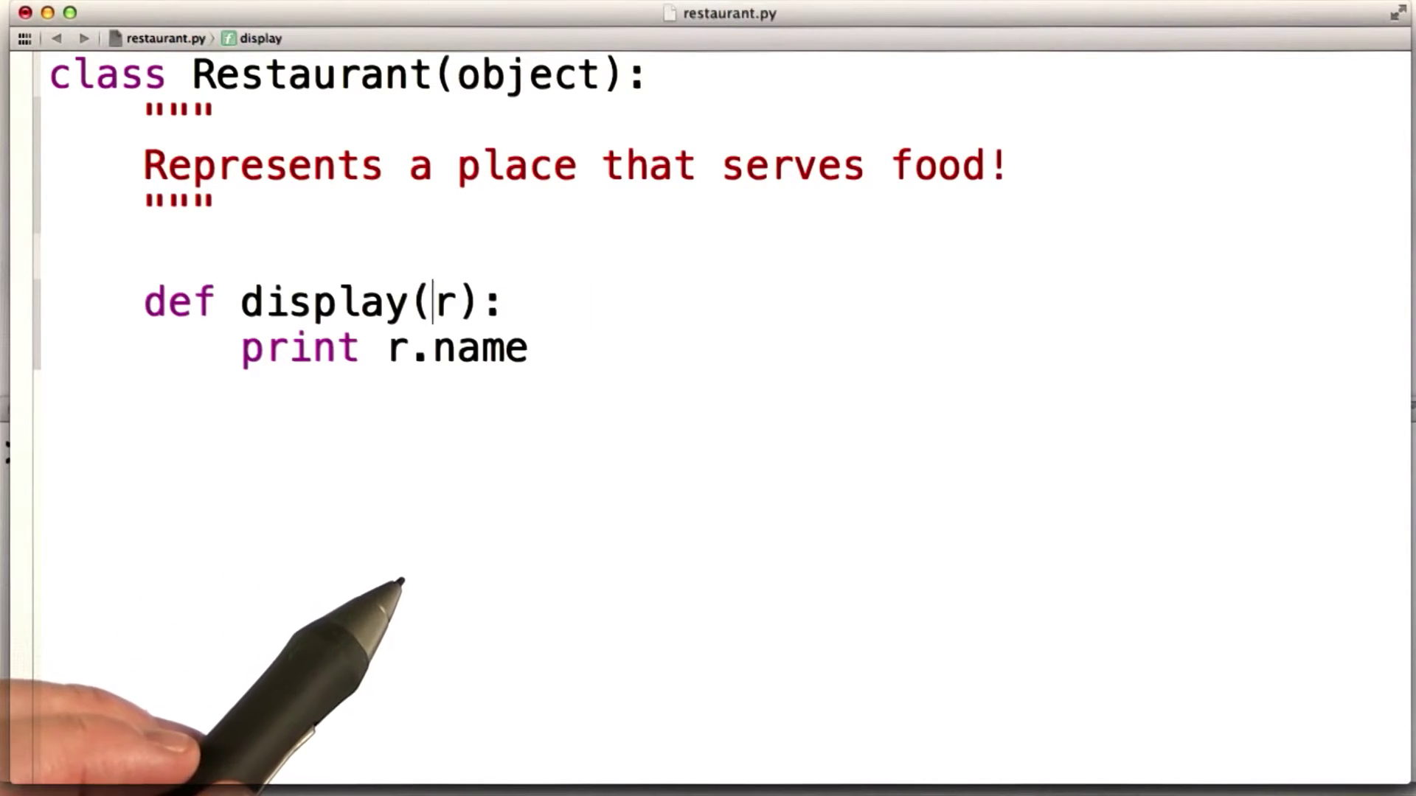
key(Return)
text(Prints out information about this restaura)
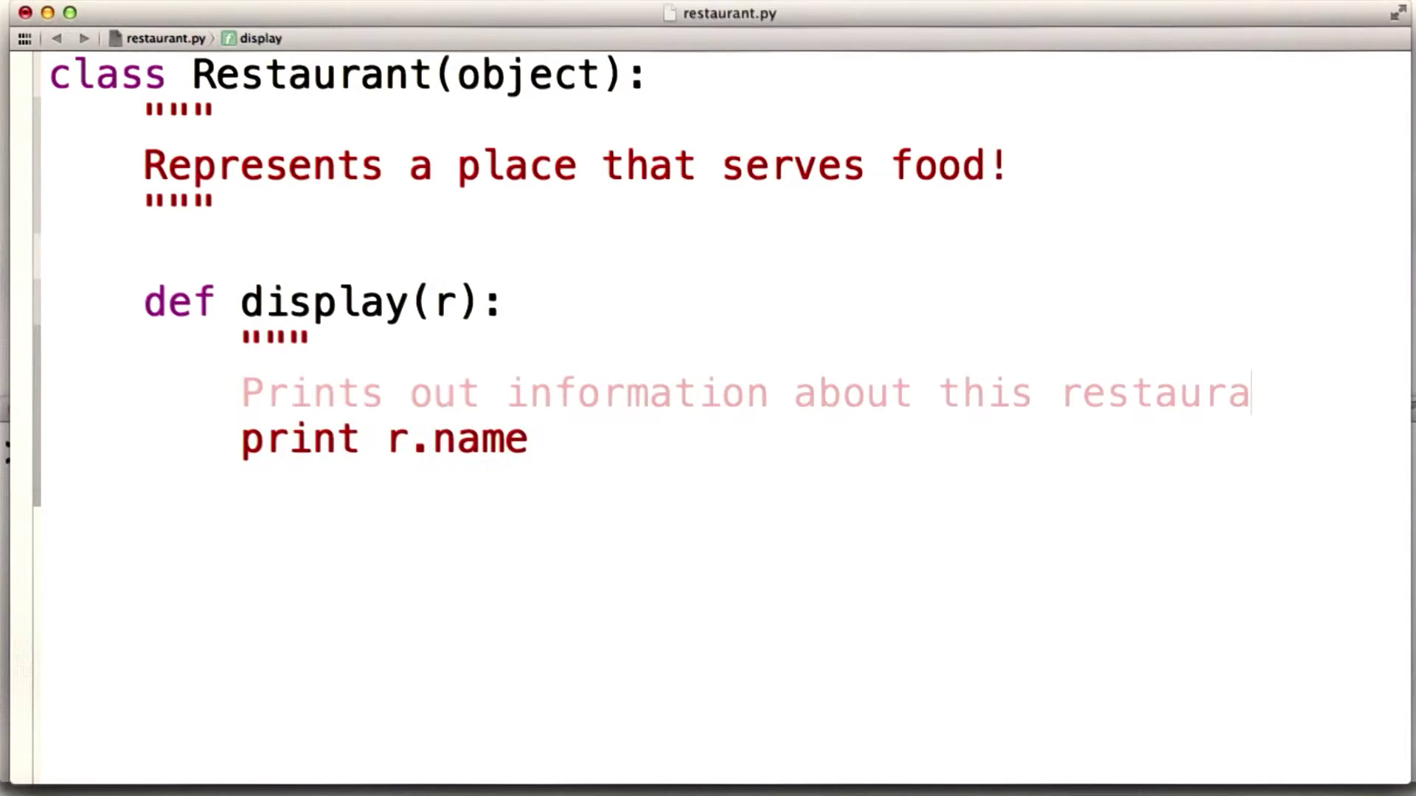
text(nt.)
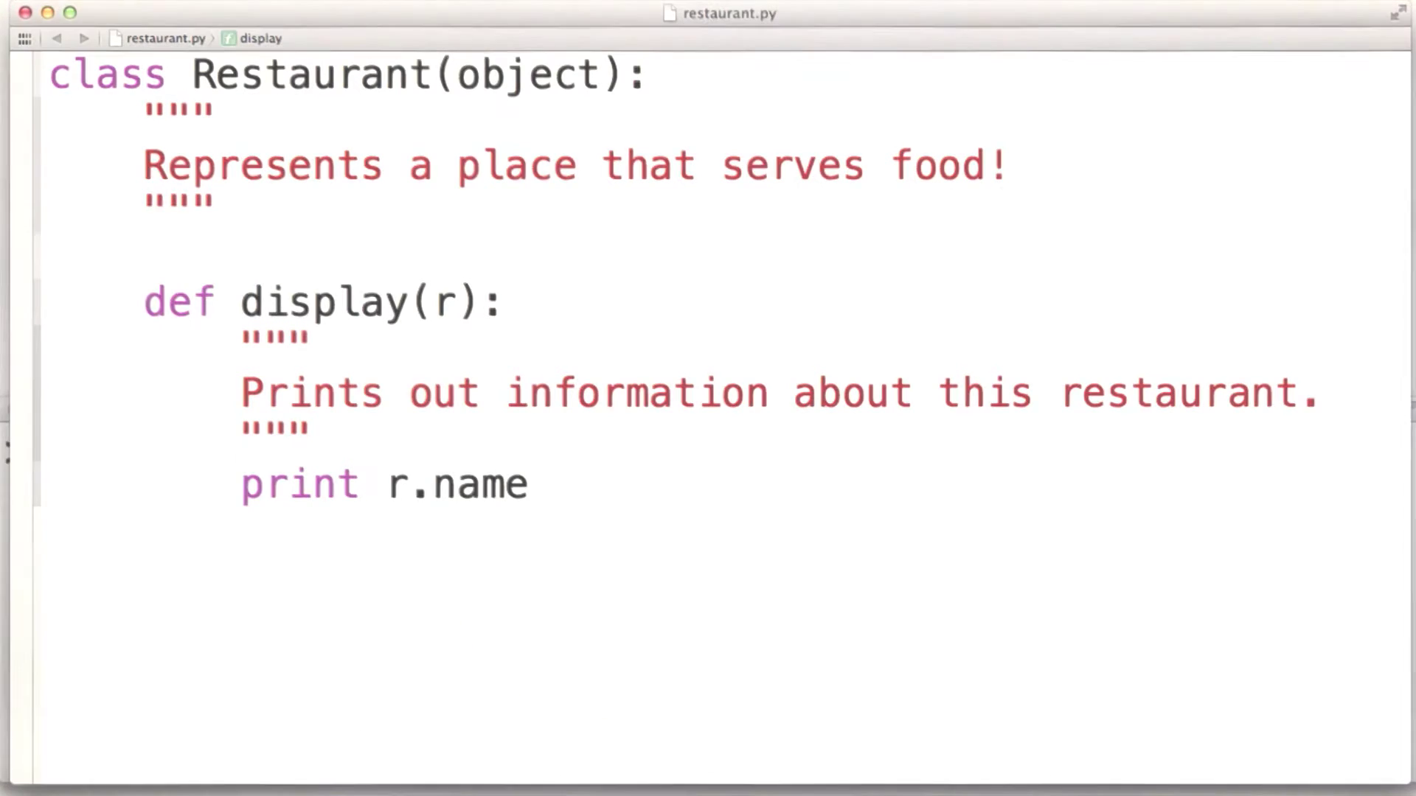
text(nt)
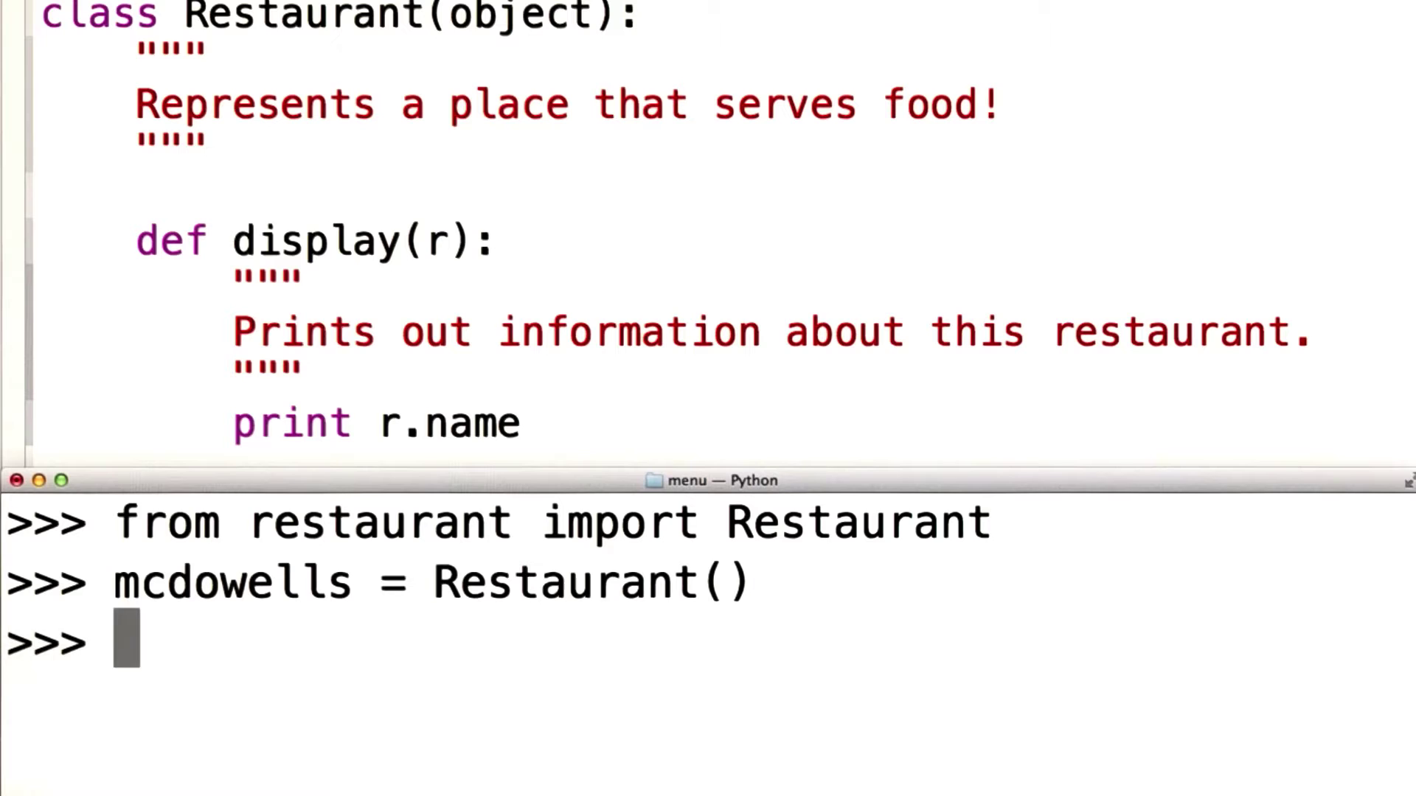
text(ay)
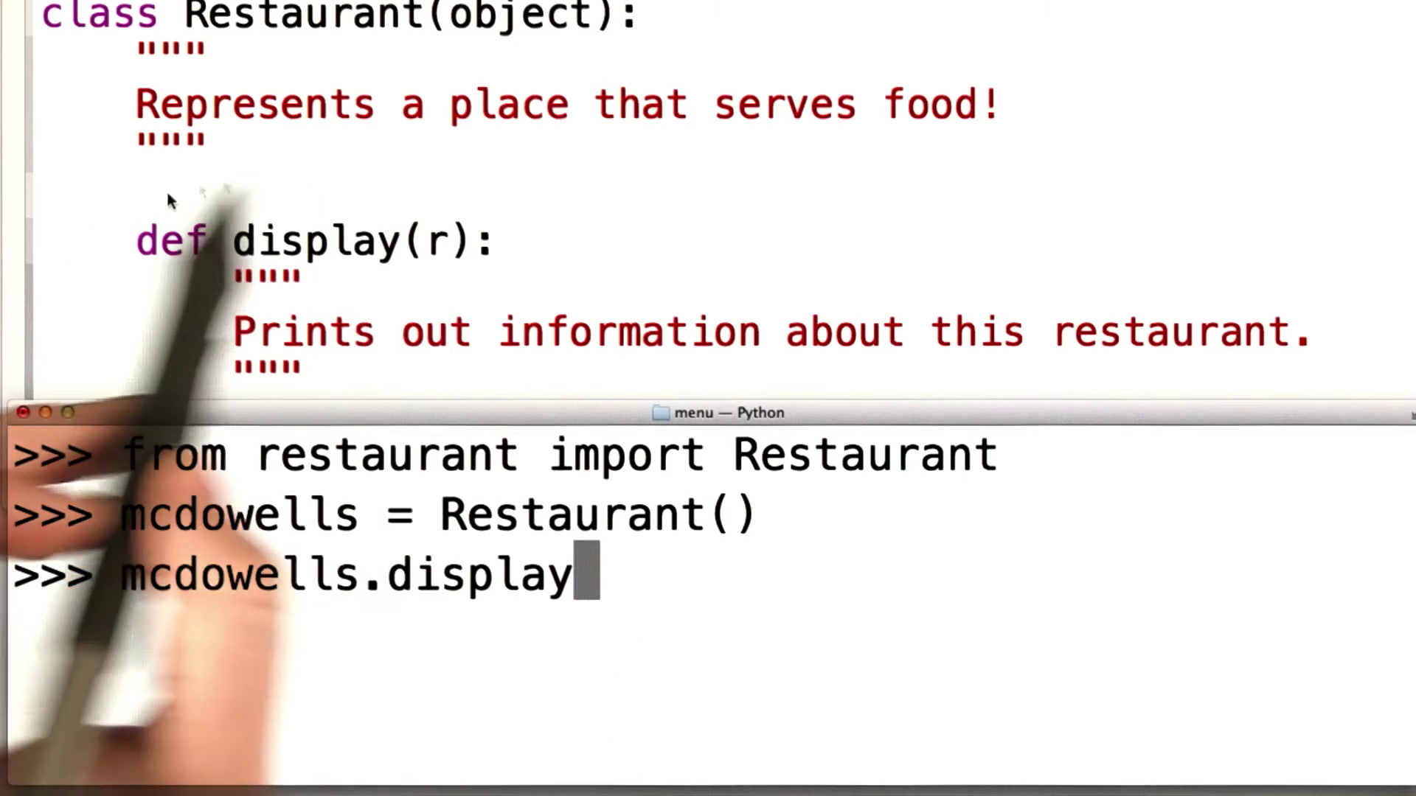
Evaluate mcdowells.display to show it is a bound method, then call it with mcdowells
key(Return)
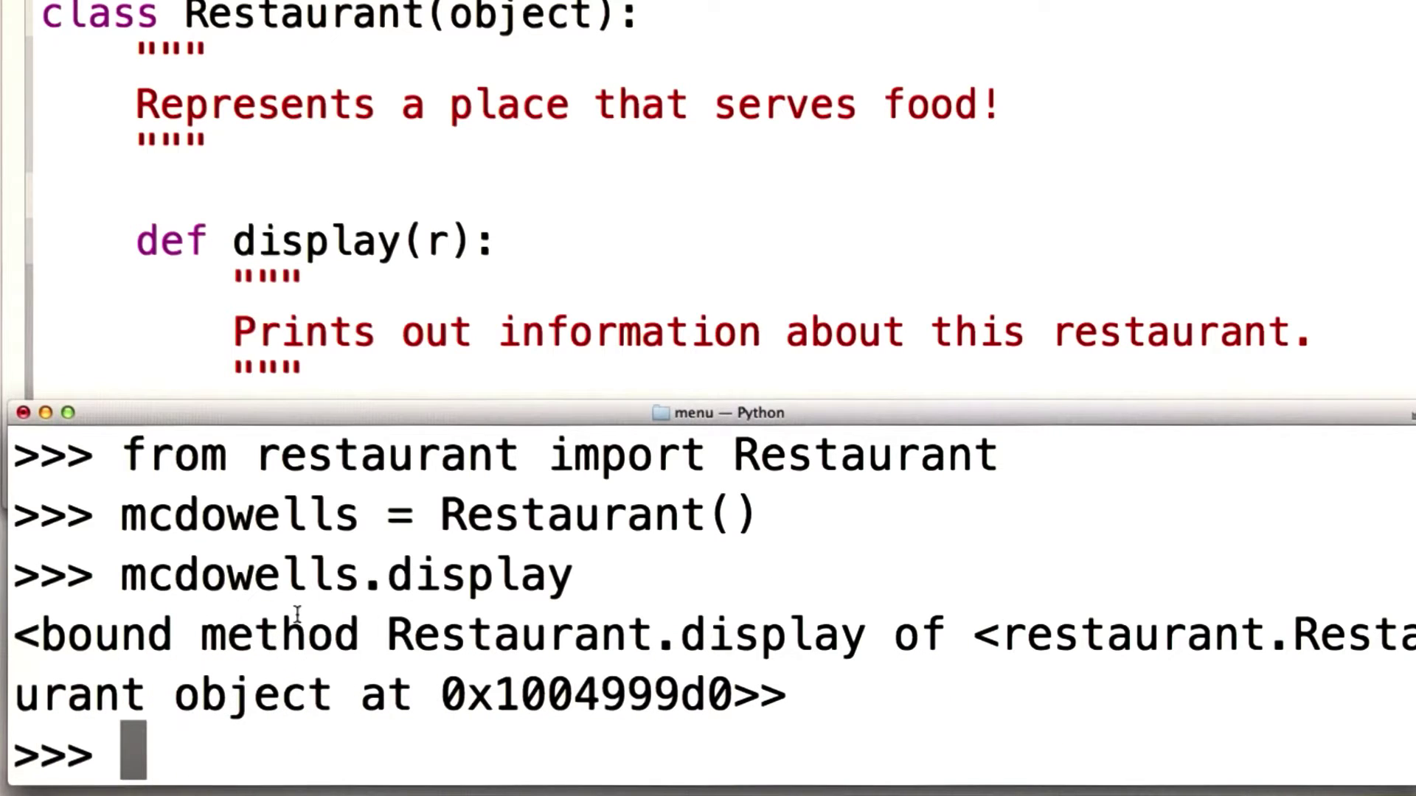
text(mcdowells.display(mcdowells))
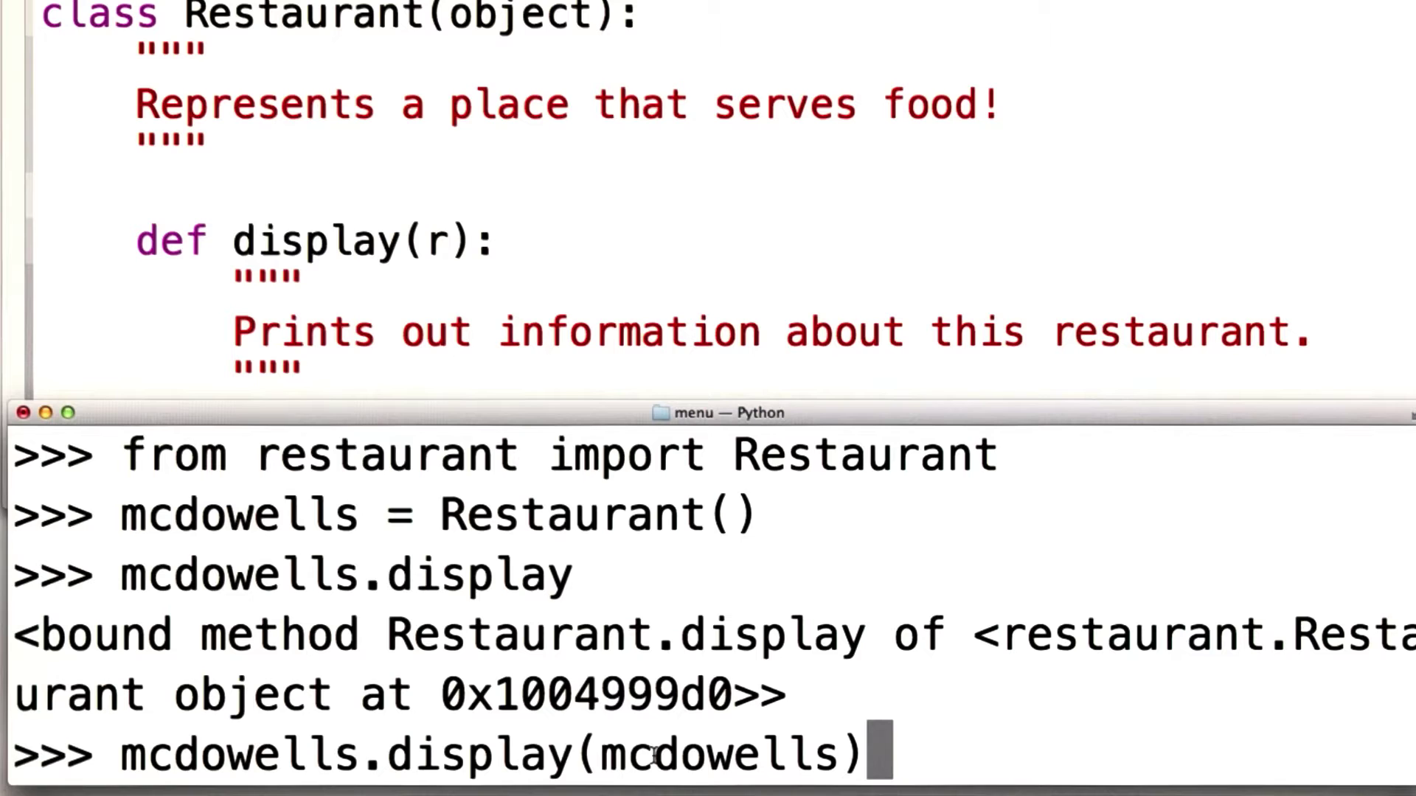
key(Return)
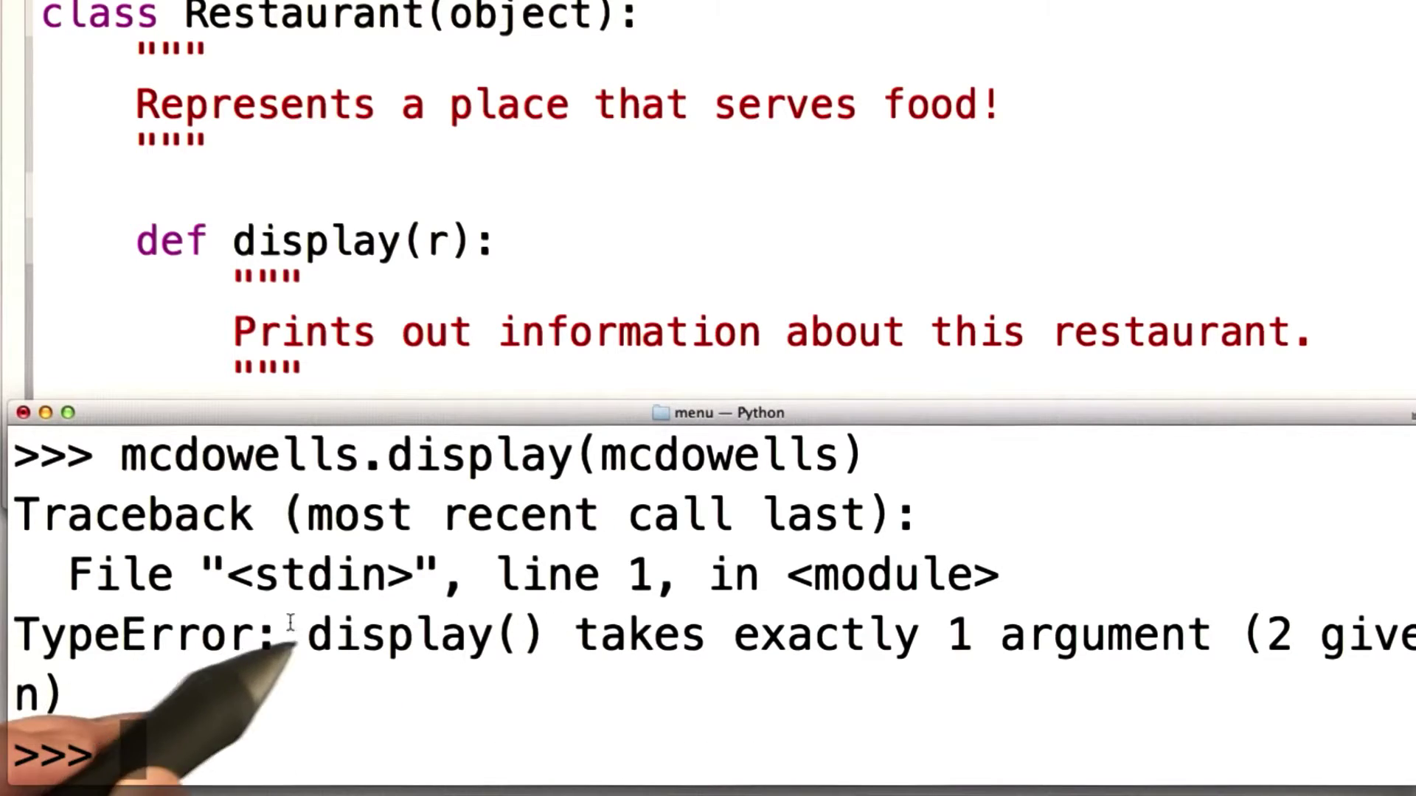
Highlight the 'takes exactly 1 argument (2 given)' TypeError and both mcdowells references
mouse_move(293, 632)
mouse_down()
mouse_move(267, 672)
mouse_move(70, 690)
mouse_up()
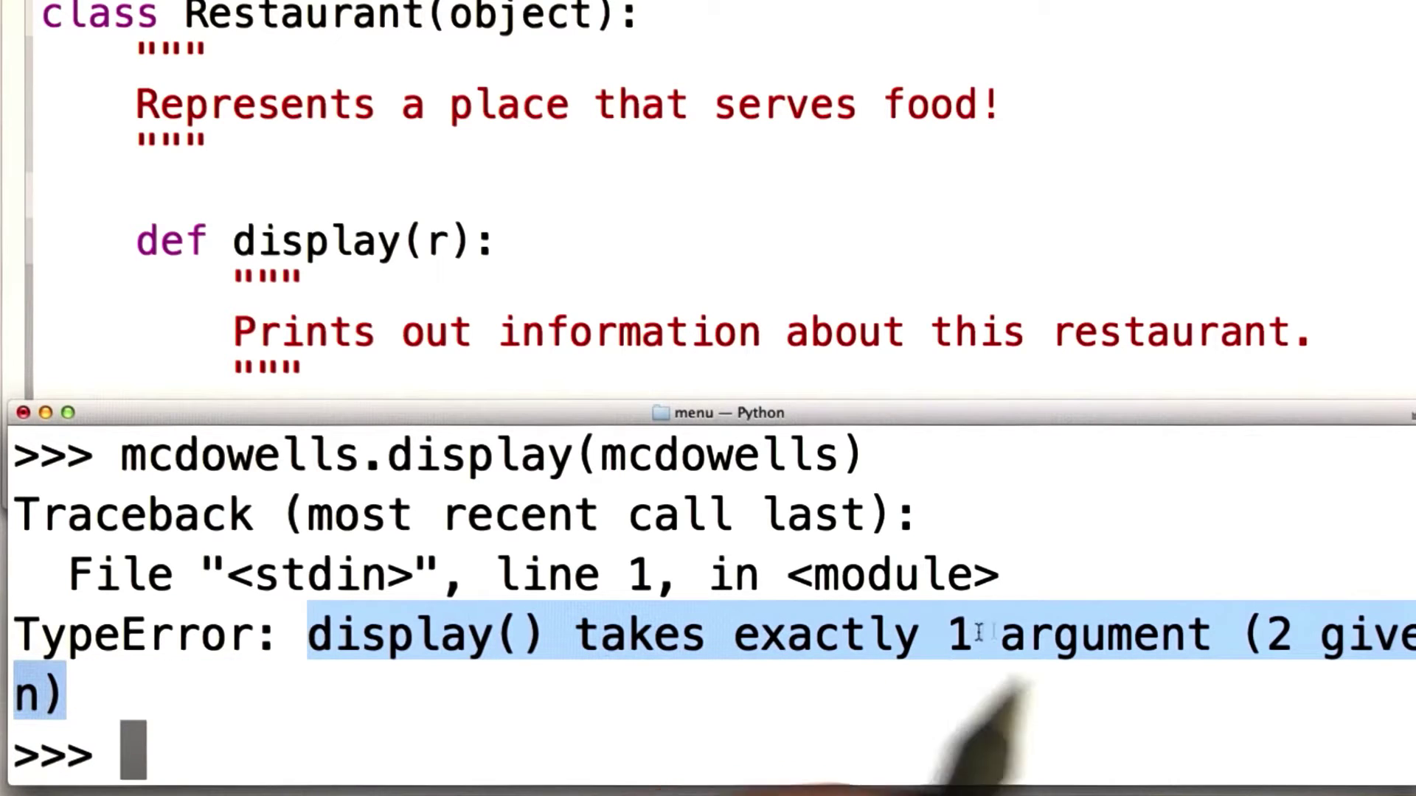
click(319, 630)
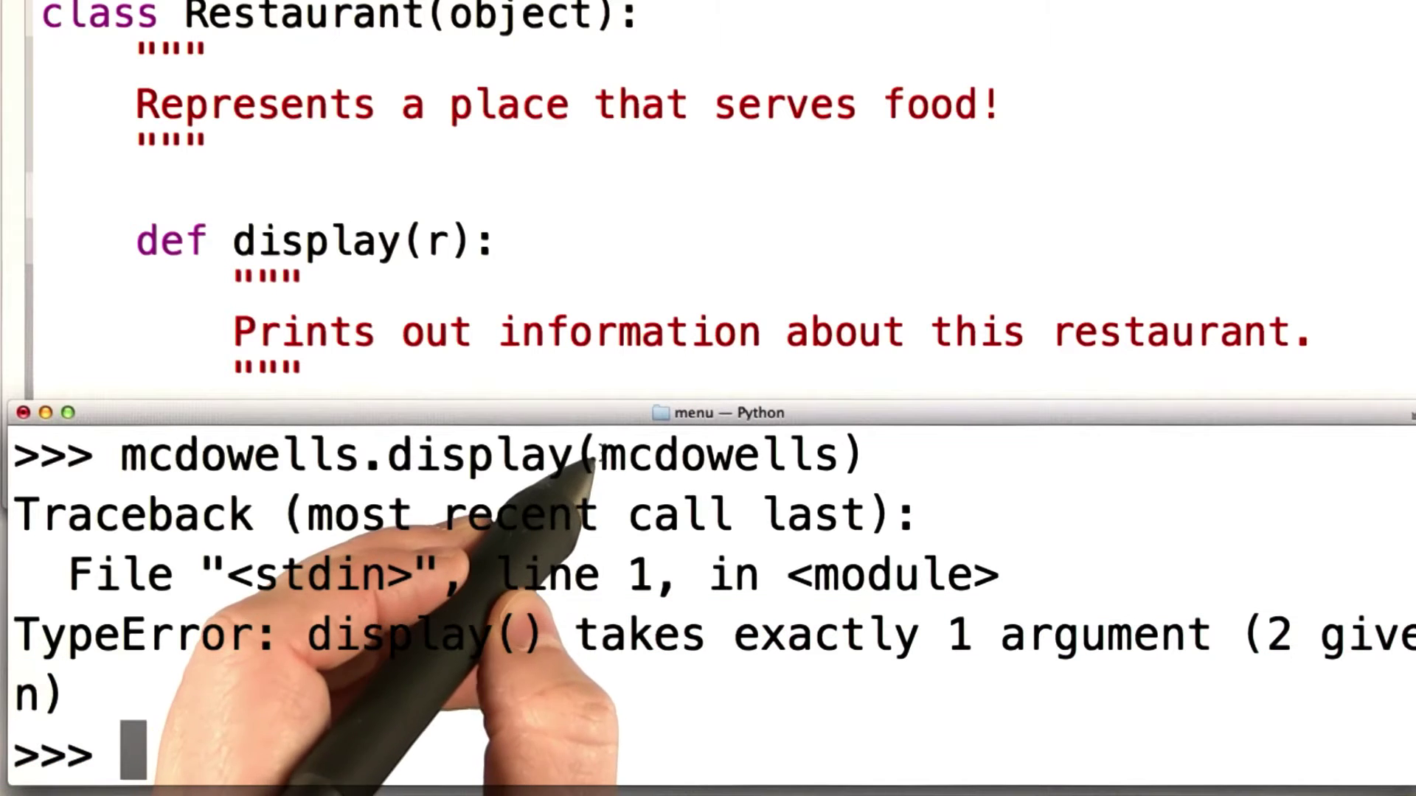
drag(601, 453, 850, 452)
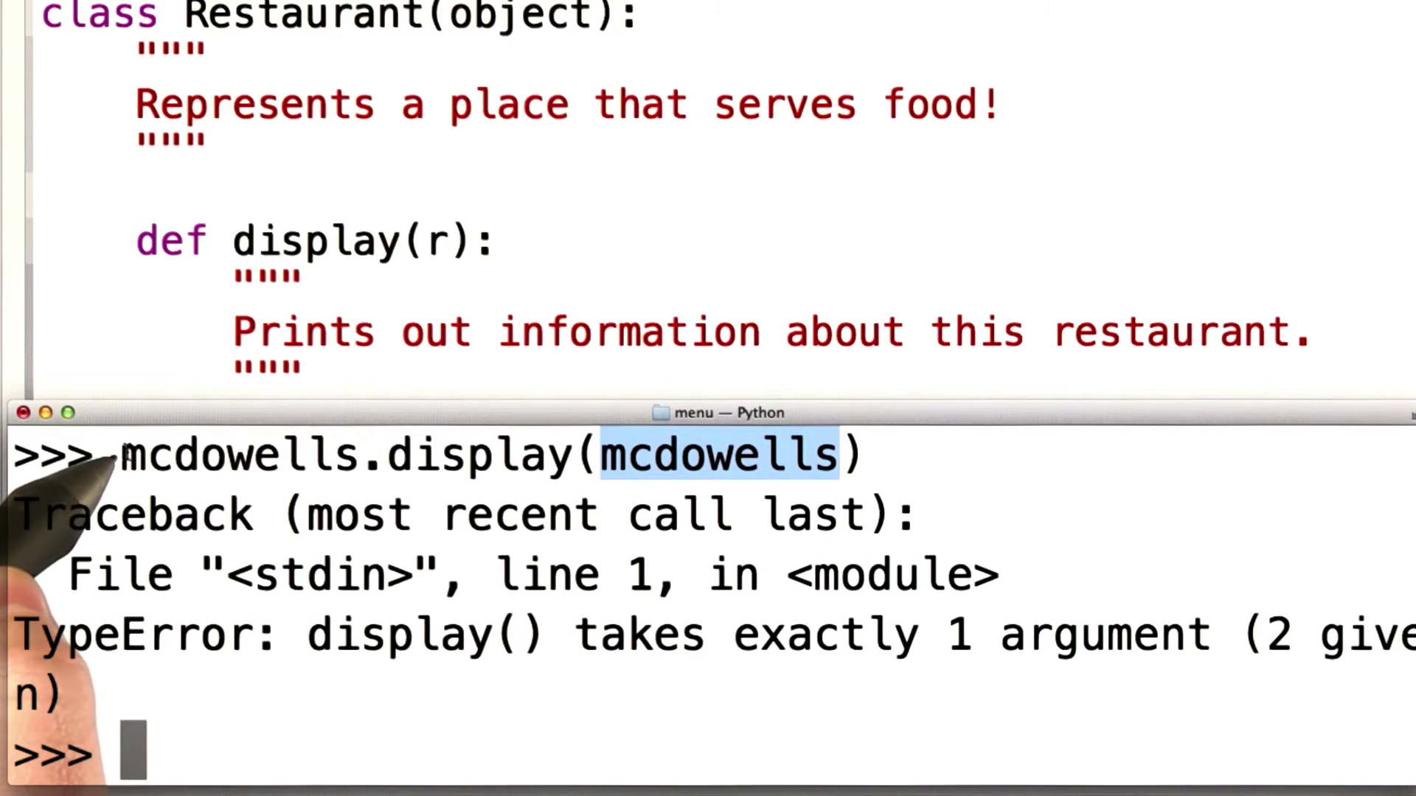
drag(120, 456, 382, 457)
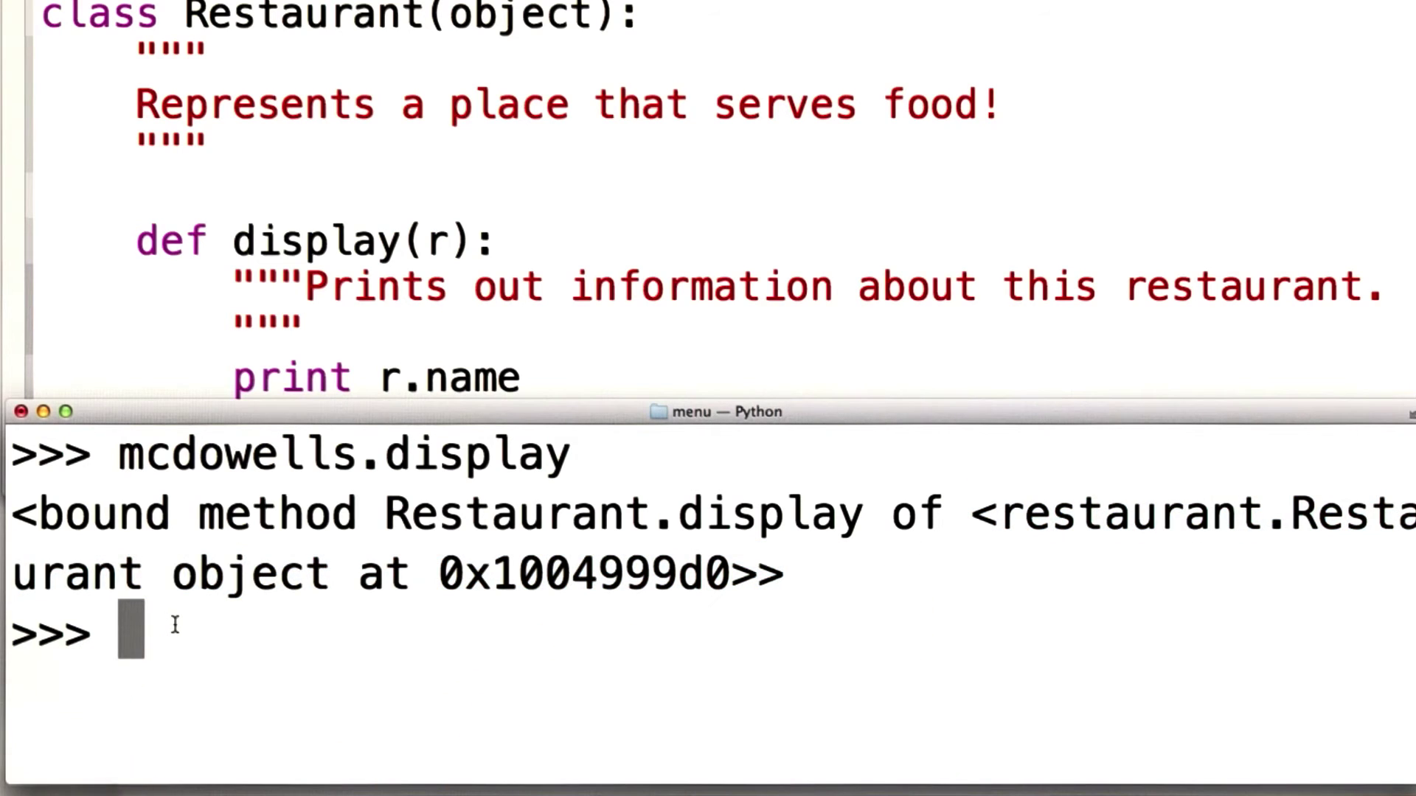
text(mcdowells)
Evaluate mcdowells and highlight its shared memory address 0x1004999d0
key(Return)
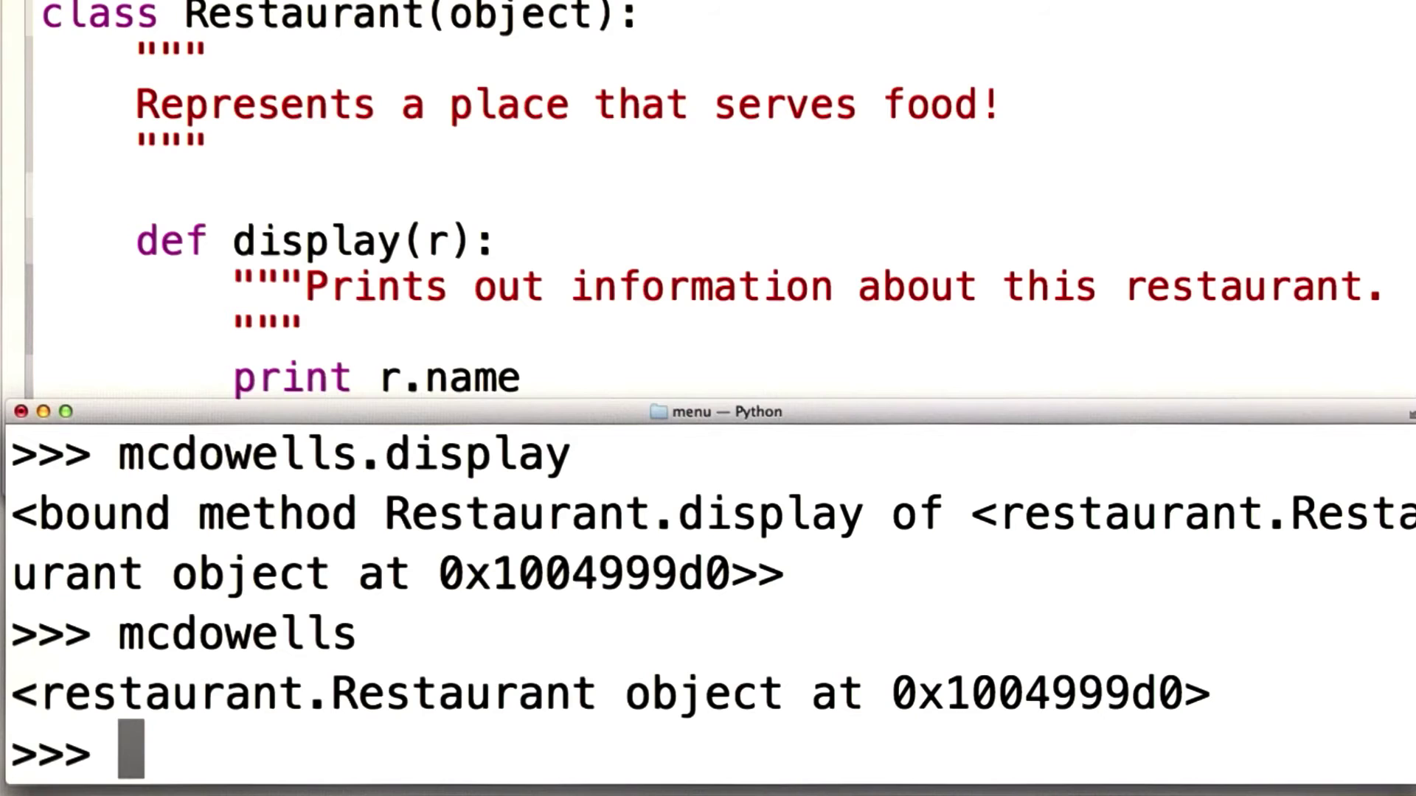
drag(1187, 682, 898, 678)
text(mcdowells.display())
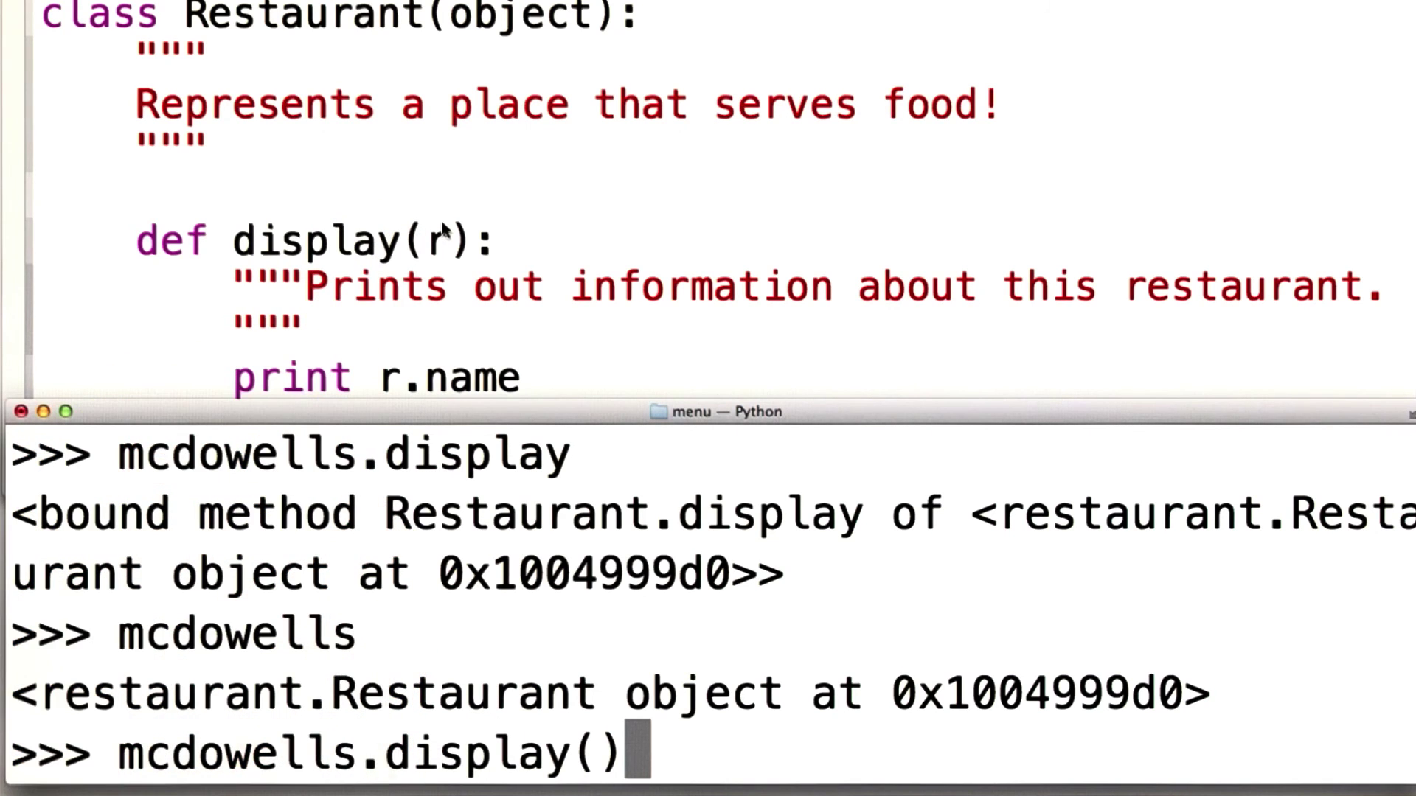
Run mcdowells.display(), set mcdowells.name to "McDowell's Mansion of Meatiness", and rerun display()
key(Return)
text(mcd)
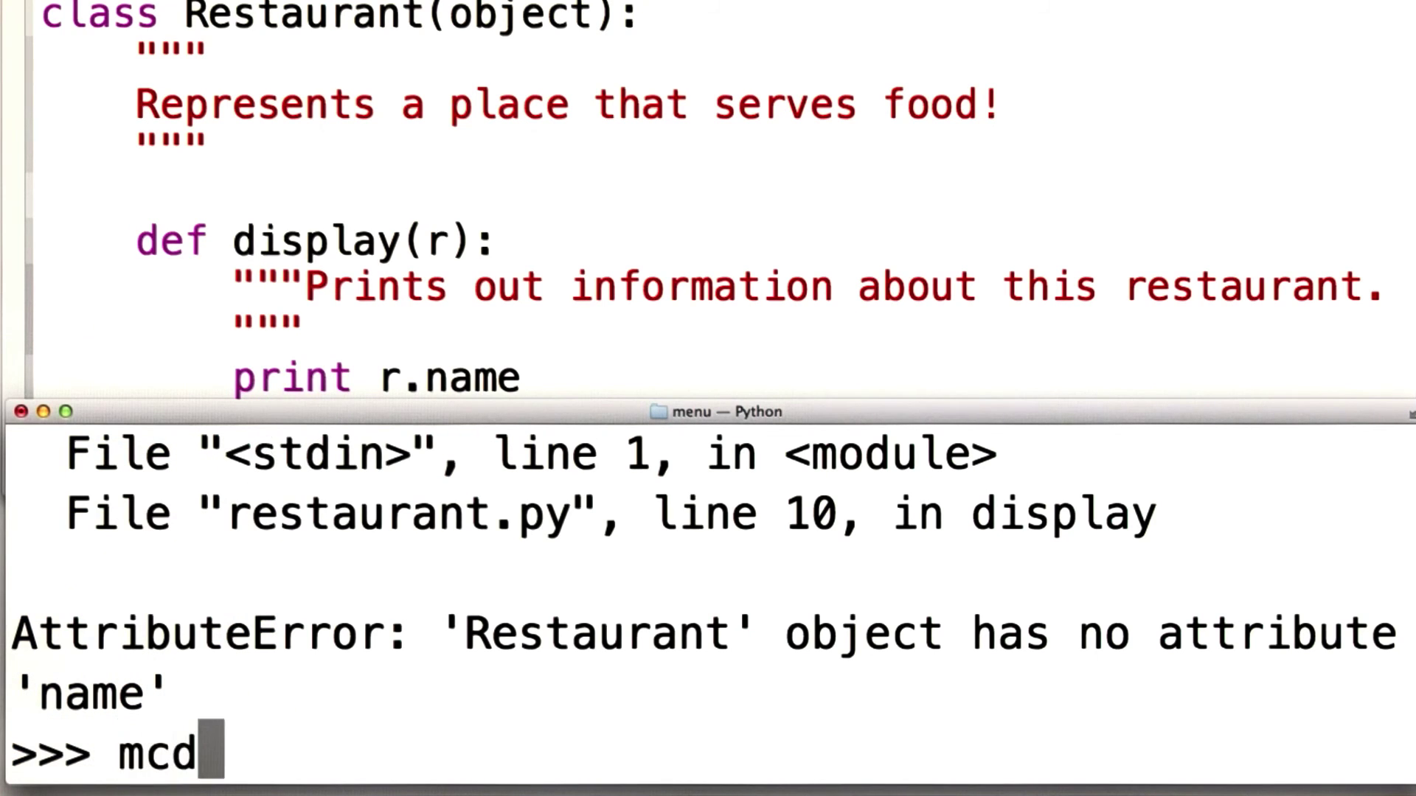
text(owells.name = "McDowell's Mansion of Meatiness")
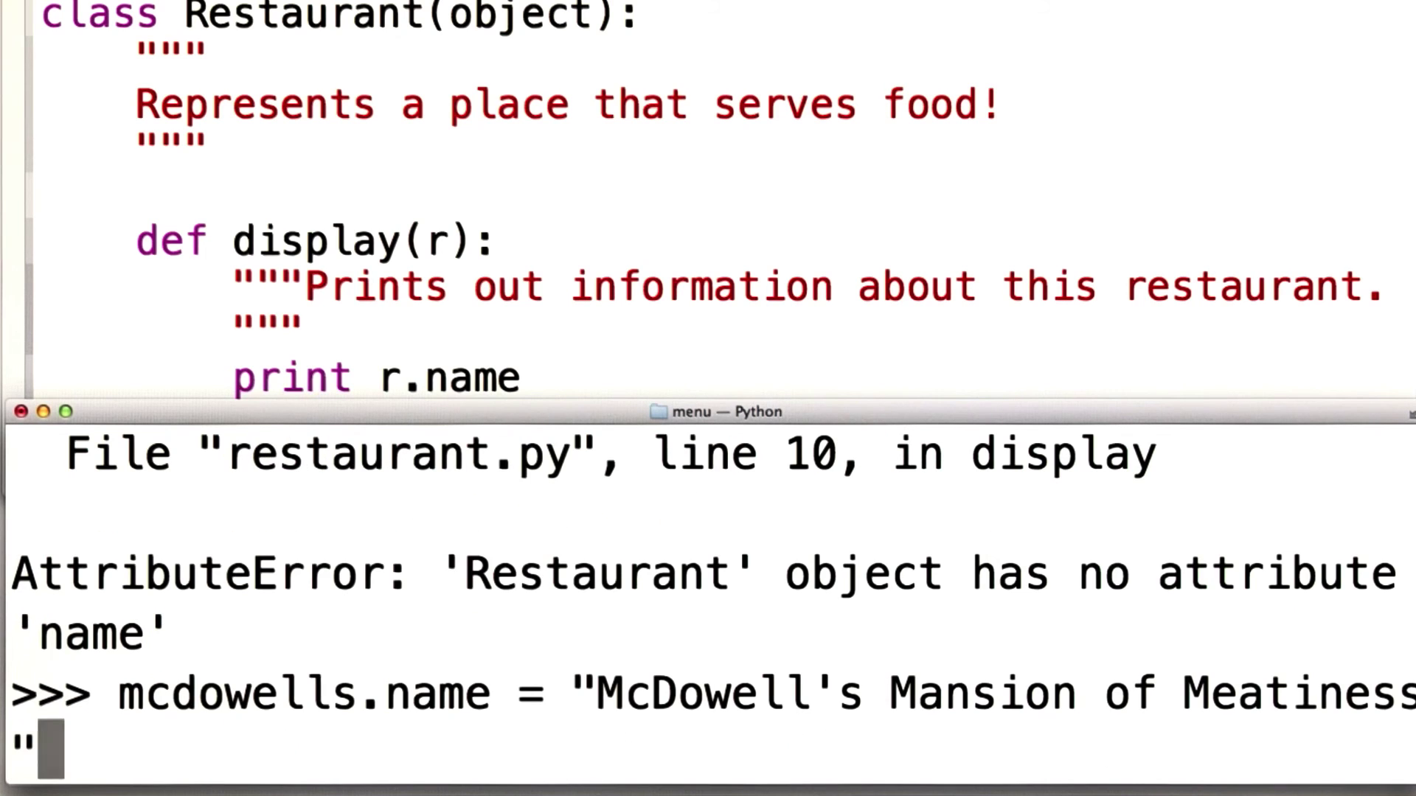
key(Return)
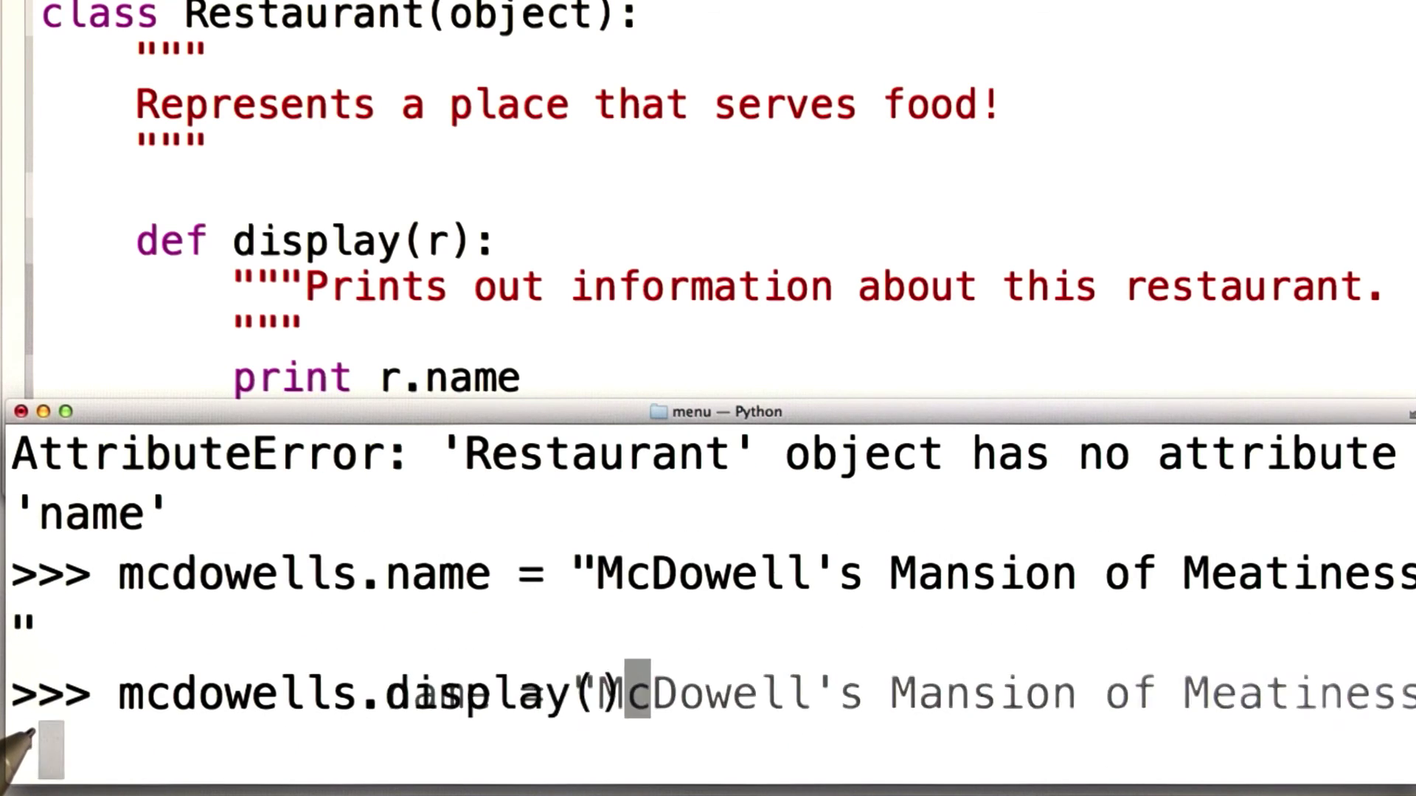
text(mcdowells.display()
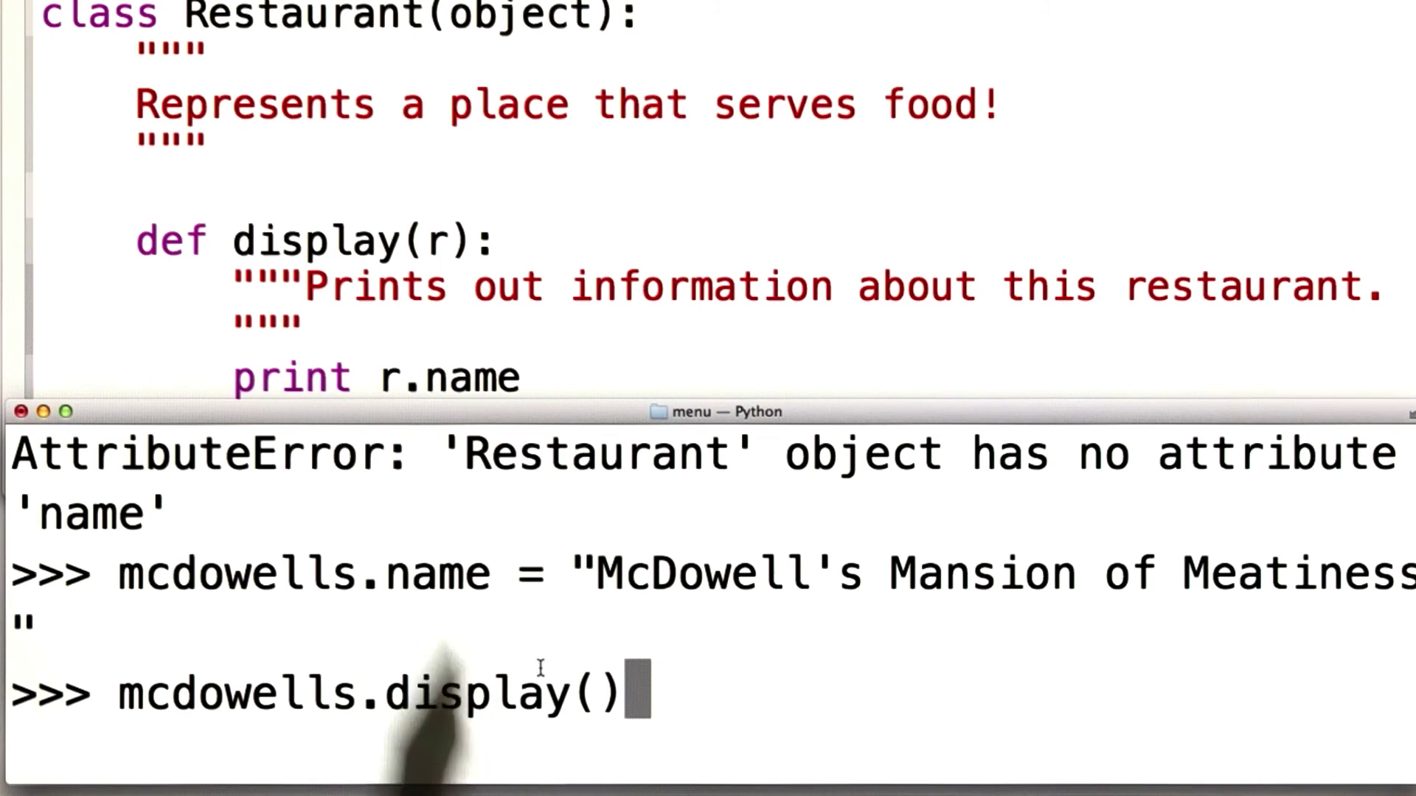
key(Return)
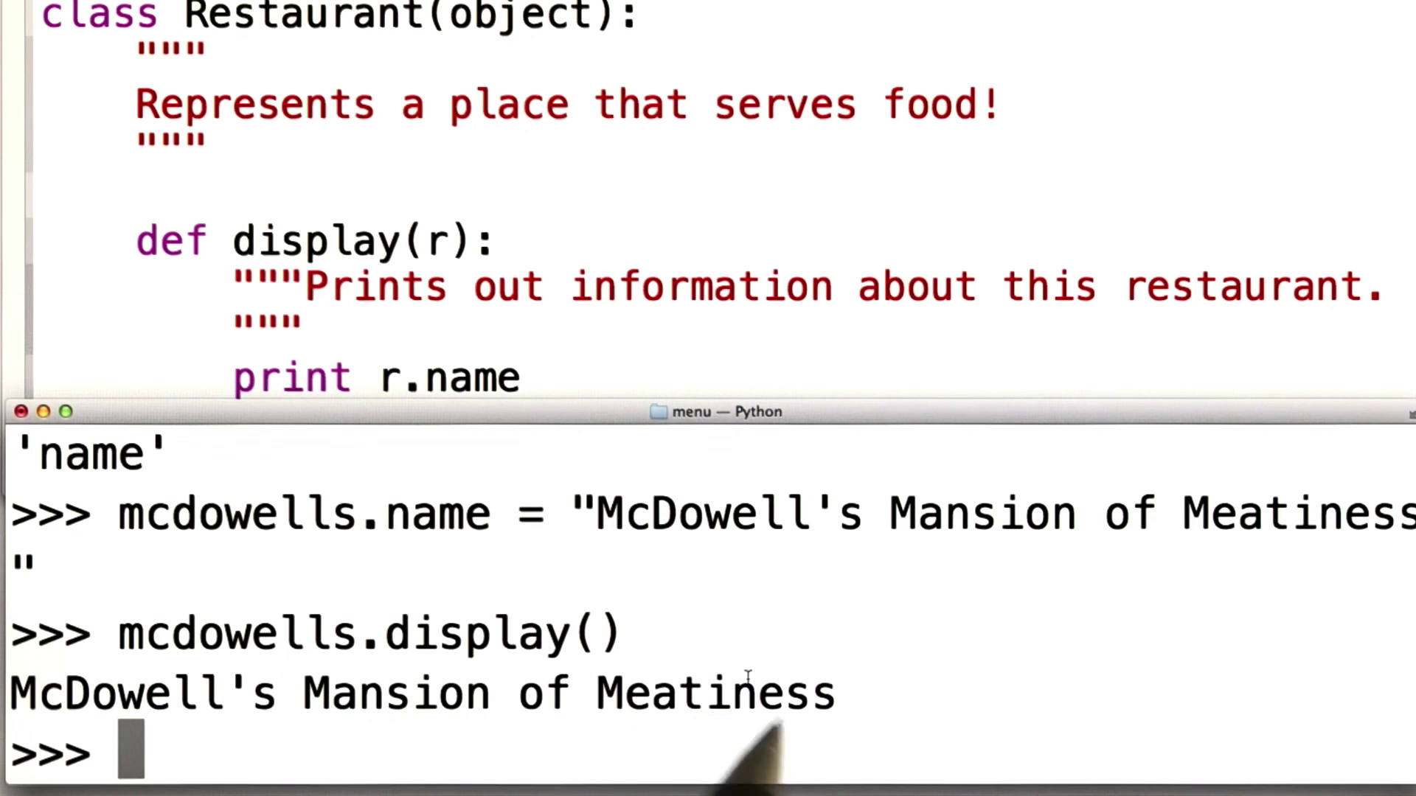